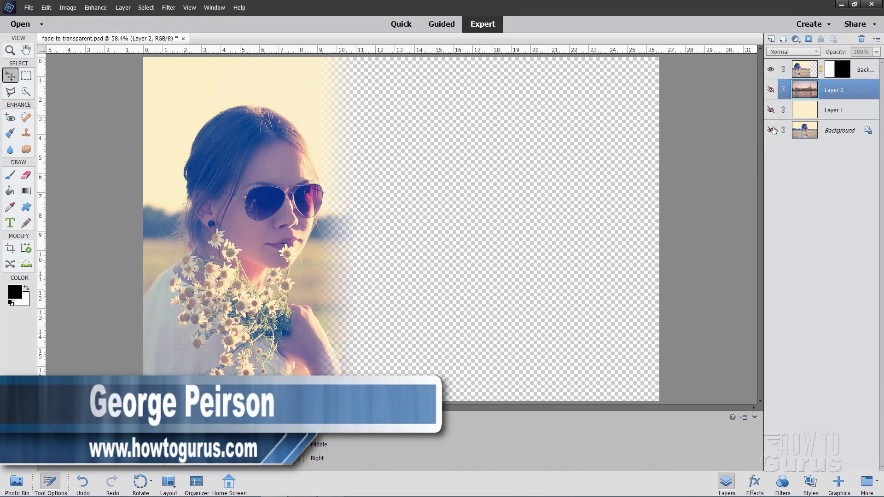
- Show the cream fill Layer 1 and the city skyline Layer 2 to preview the finished composite
click(771, 110)
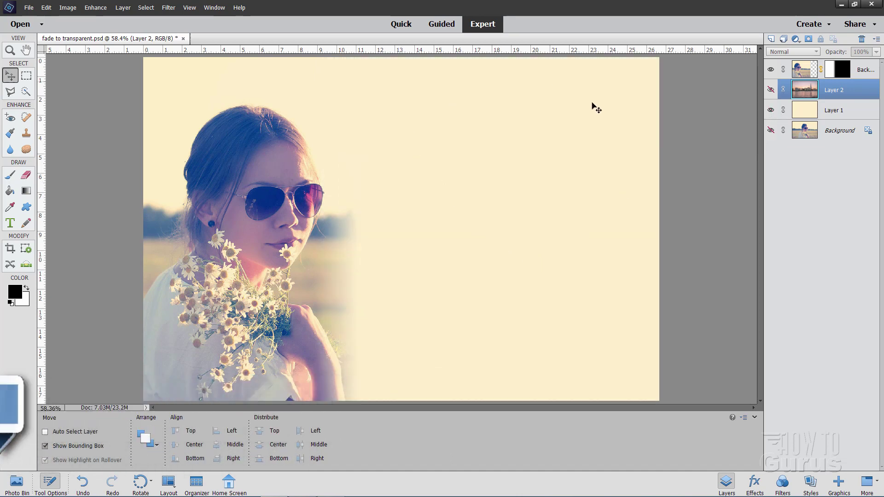
click(772, 91)
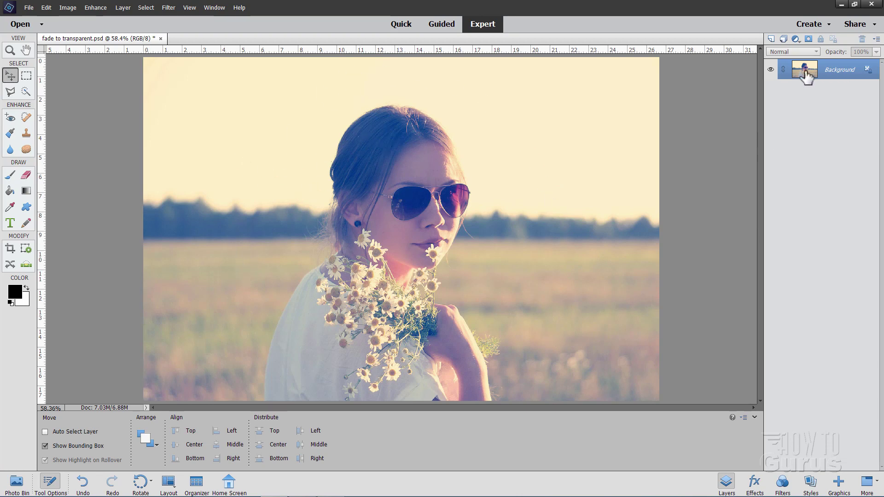
- Duplicate the Background layer as a Background copy layer
right_click(830, 73)
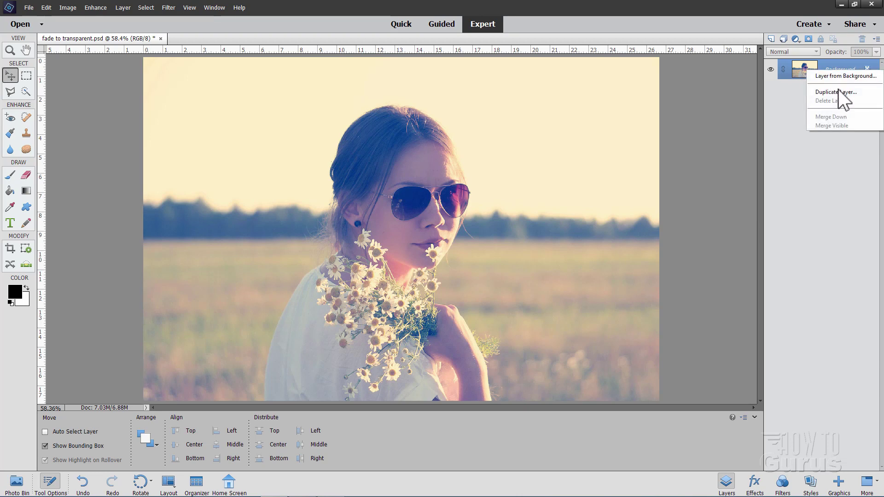
click(838, 92)
click(526, 149)
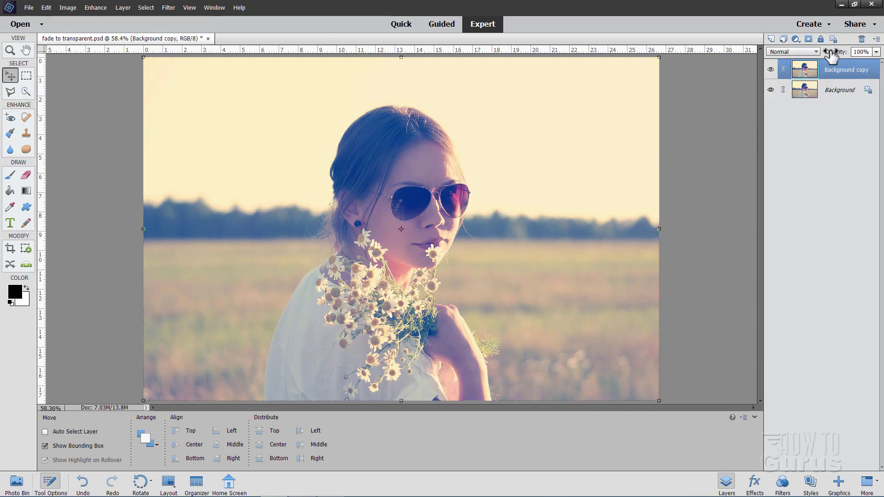
- Hide the original Background and shift the copy left, exposing transparency on the right
click(771, 90)
drag(437, 256, 274, 261)
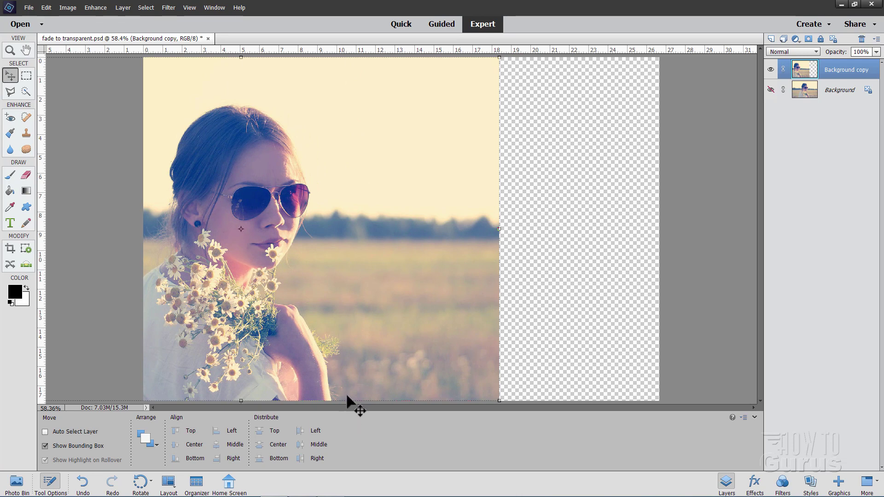
mouse_move(193, 313)
mouse_down()
mouse_move(145, 314)
mouse_move(192, 315)
mouse_move(184, 312)
mouse_up()
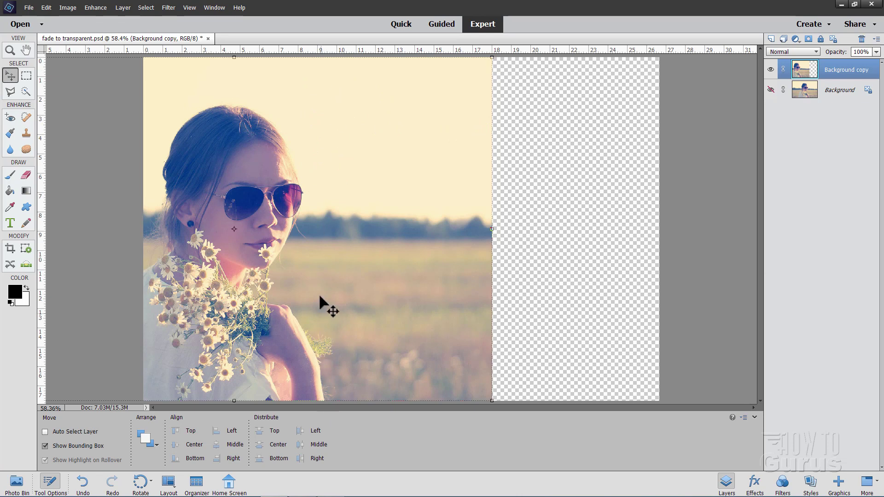
- Add a white layer mask to Background copy and swap colours so white is foreground and black background
click(809, 39)
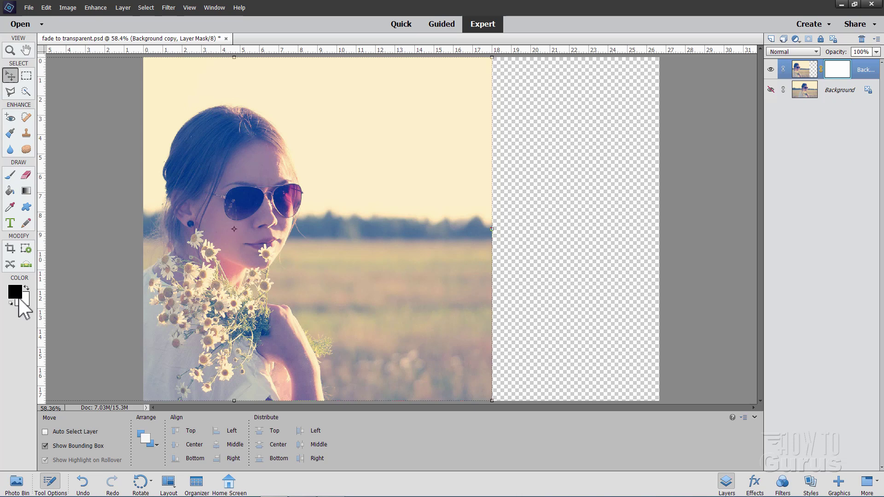
key(x)
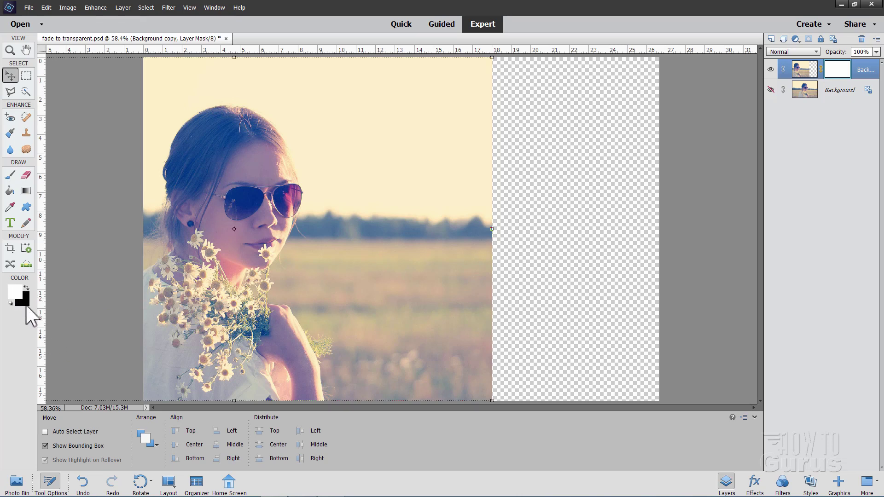
- Set up the Gradient tool with the linear Foreground to Background white-to-black preset
click(26, 190)
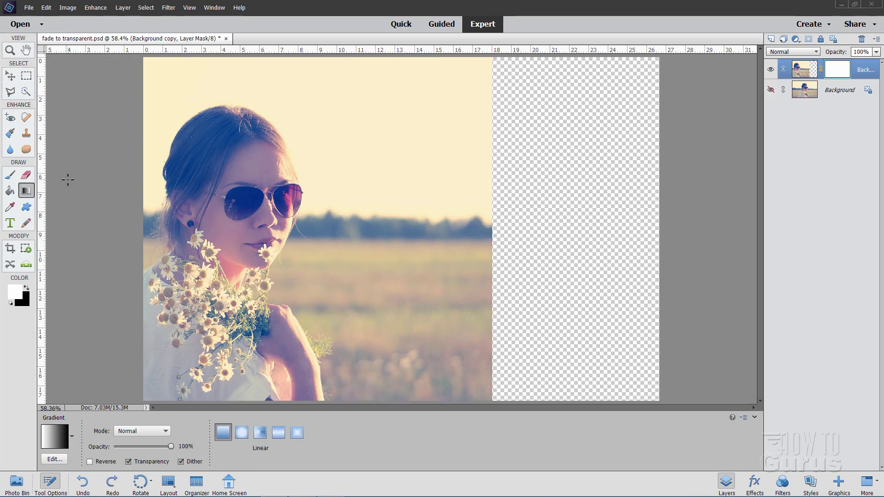
click(54, 439)
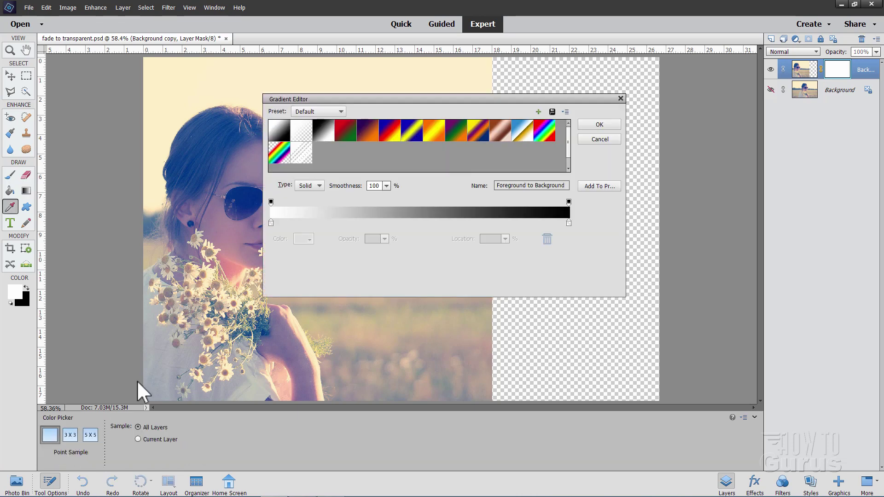
drag(295, 97, 370, 137)
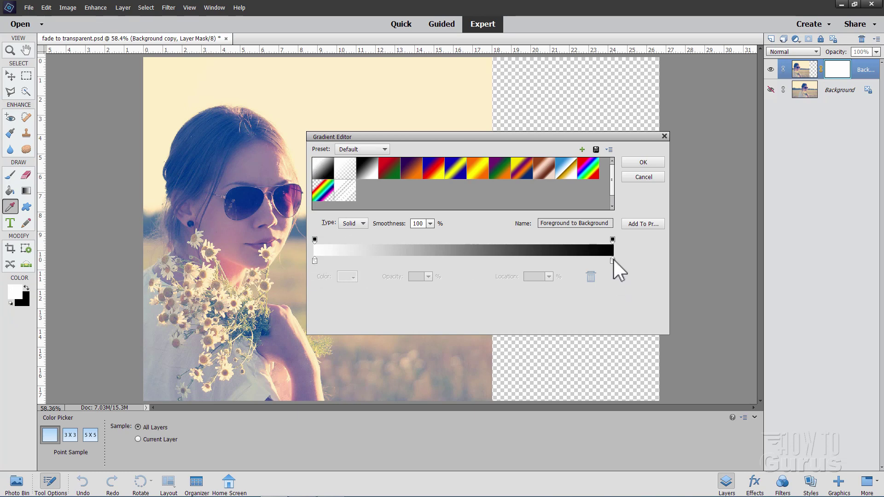
click(650, 162)
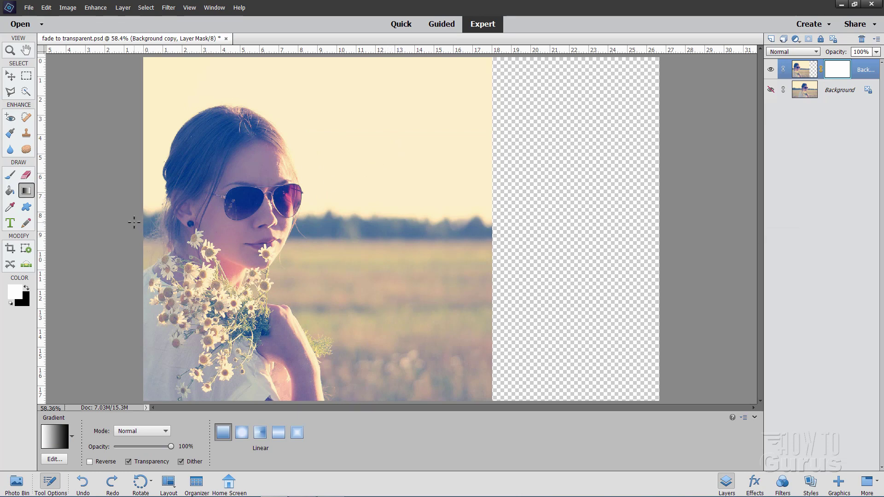
- Draw a horizontal white-to-black gradient on the Background copy mask, fading the photo rightward
key(shift)
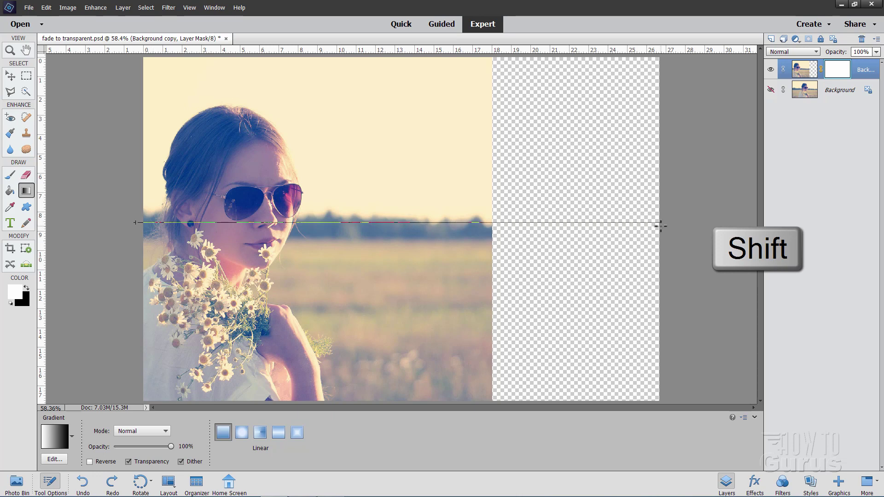
drag(660, 226, 661, 225)
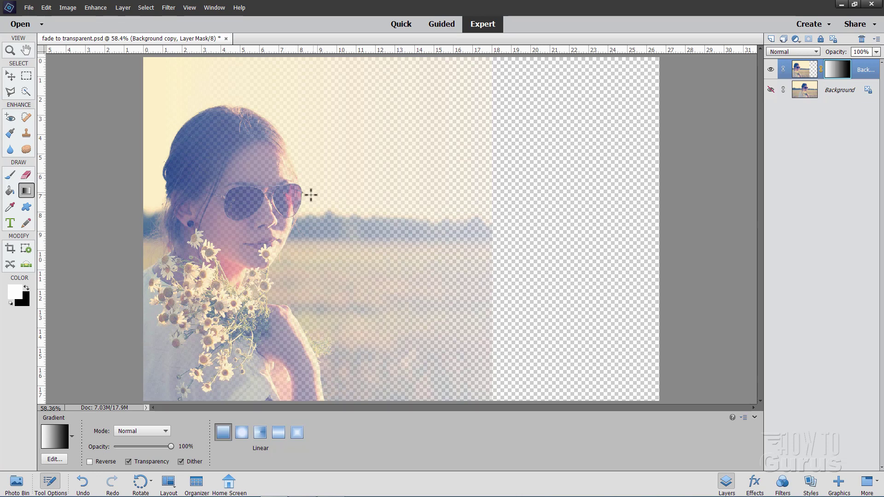
click(11, 76)
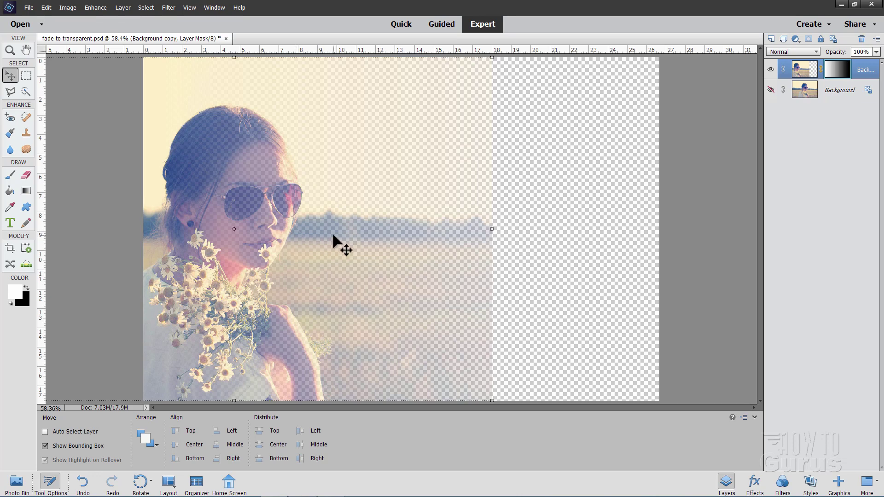
- Make a Custom white-to-black gradient with the white stop near 18% and the black stop about a third in
click(26, 191)
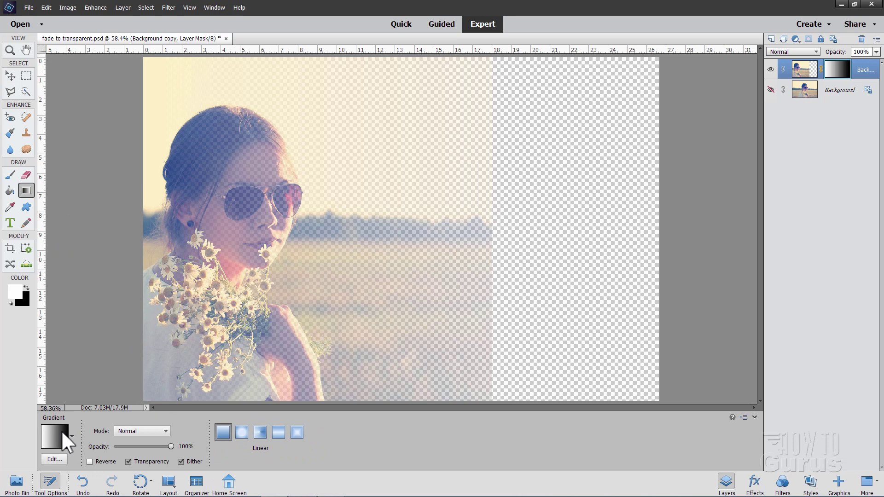
click(54, 447)
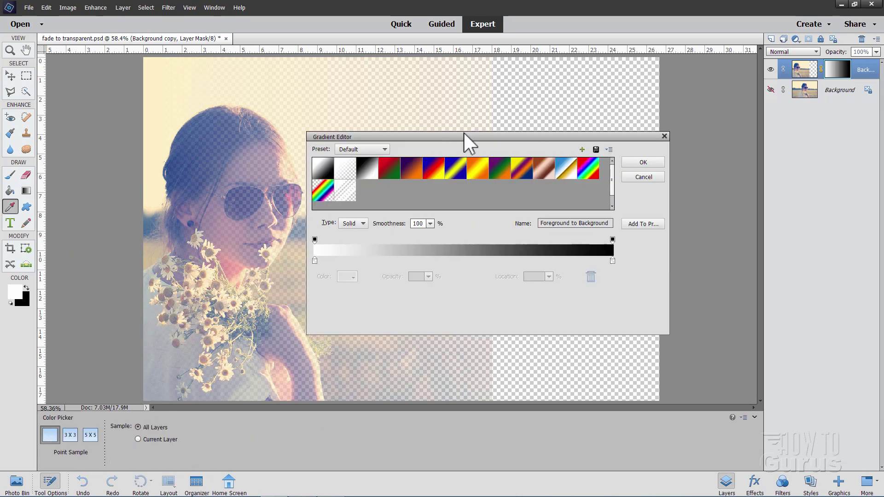
drag(464, 132, 510, 144)
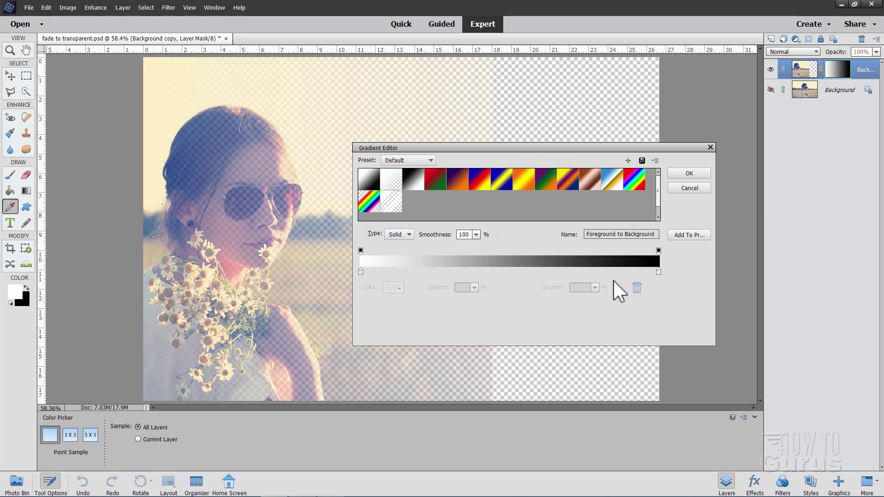
drag(557, 149, 581, 171)
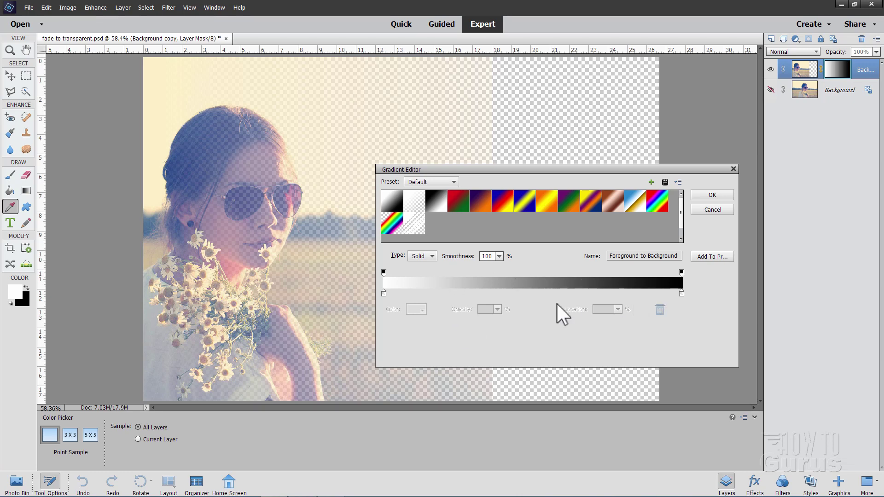
mouse_move(551, 171)
mouse_down()
mouse_move(316, 128)
mouse_move(560, 164)
mouse_move(554, 155)
mouse_up()
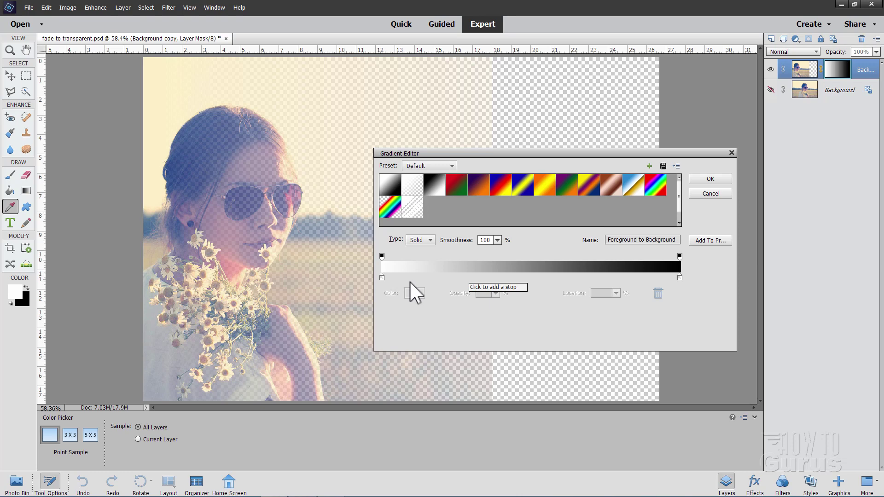
drag(382, 278, 454, 278)
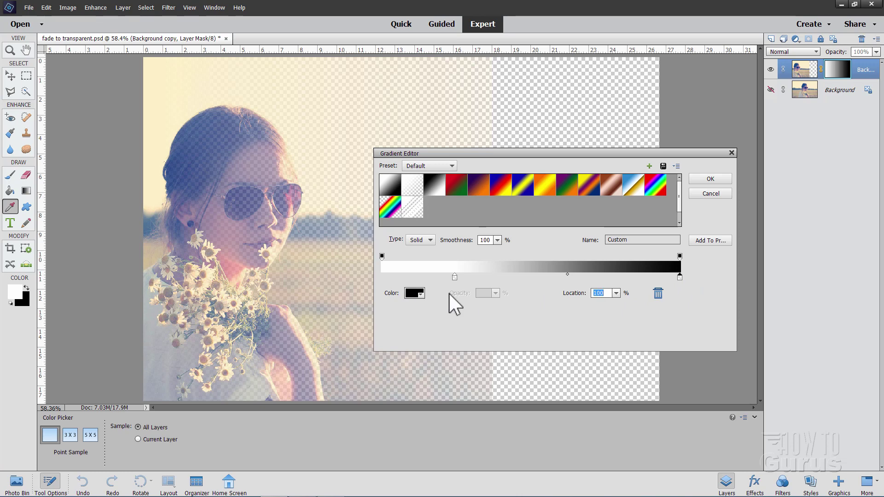
drag(681, 278, 649, 274)
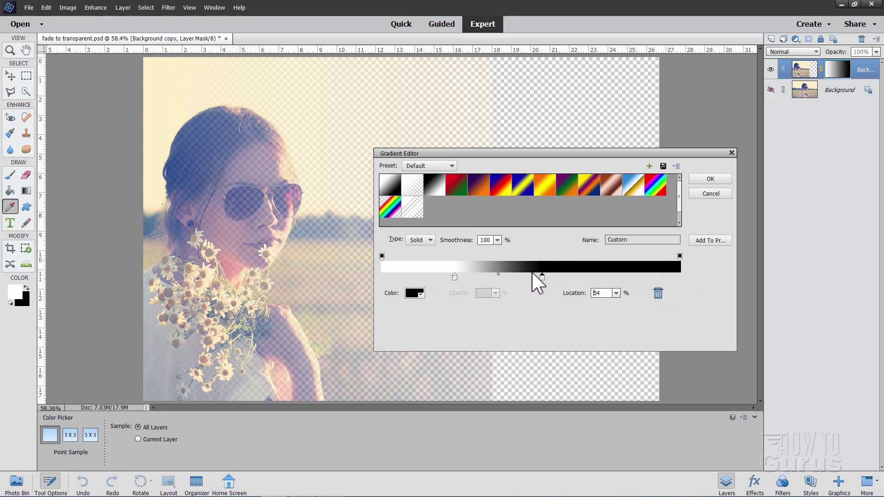
drag(532, 273, 478, 278)
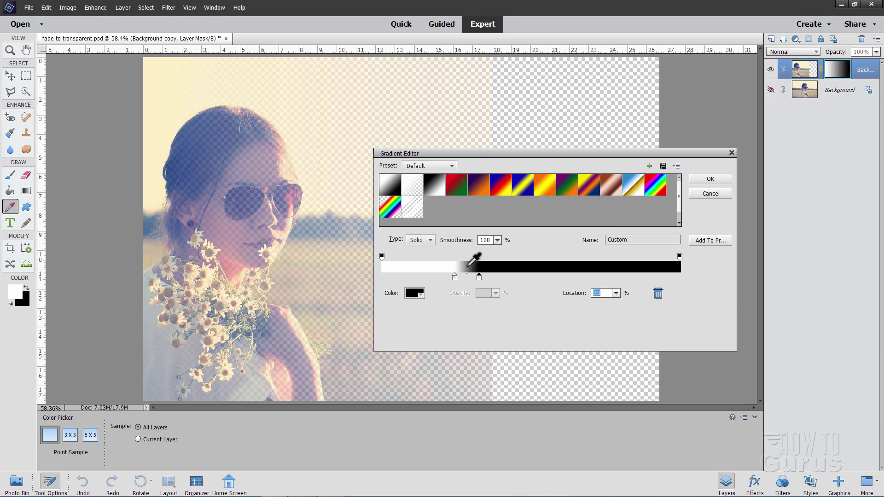
click(705, 179)
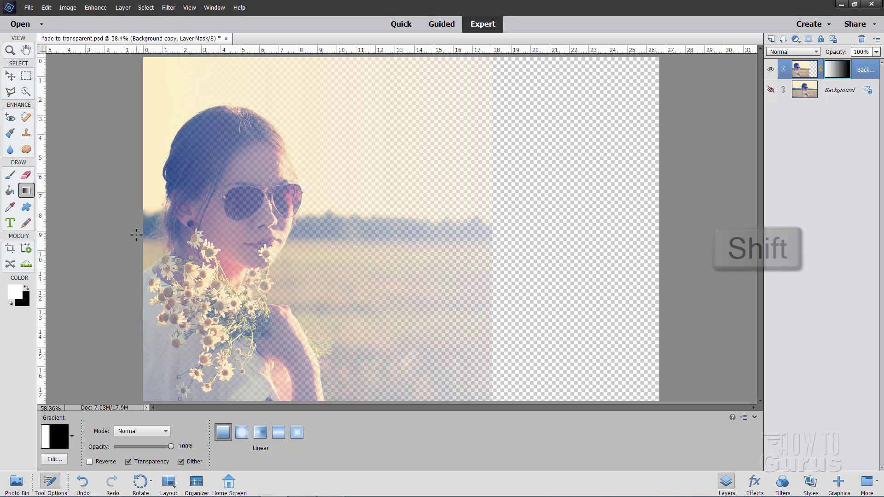
- Redraw the horizontal mask gradient from the left edge until the fade sits just past her face
drag(136, 236, 494, 231)
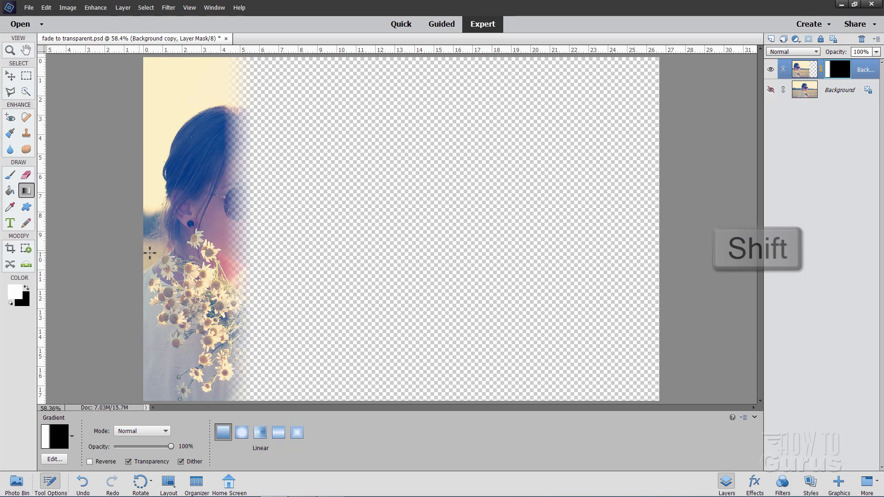
drag(139, 253, 666, 253)
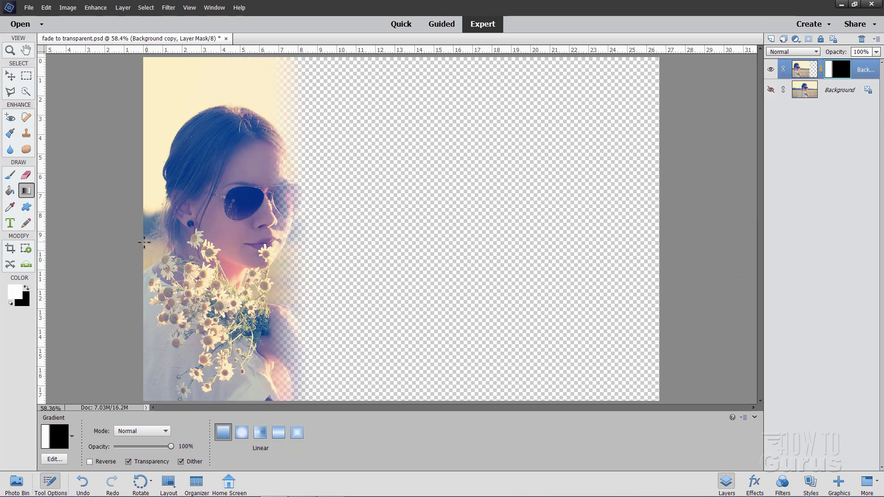
drag(138, 242, 756, 242)
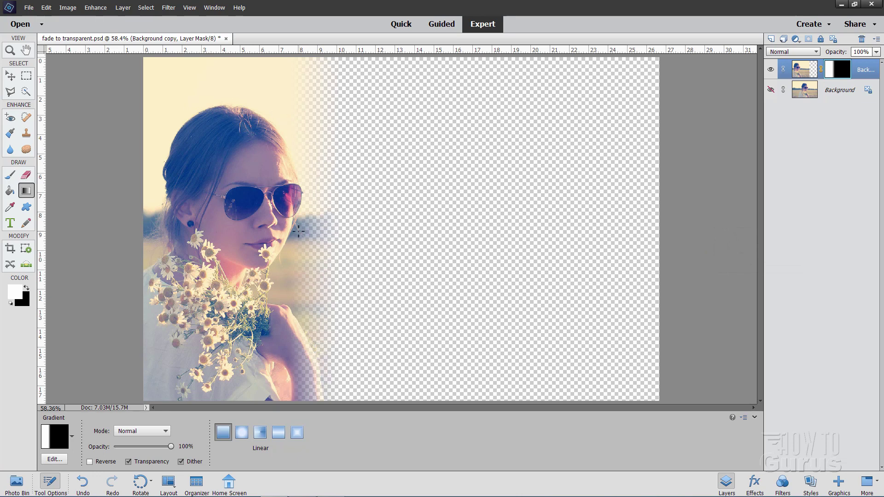
- In the Gradient Editor, nudge the custom gradient's black stop right to about 40%
click(53, 439)
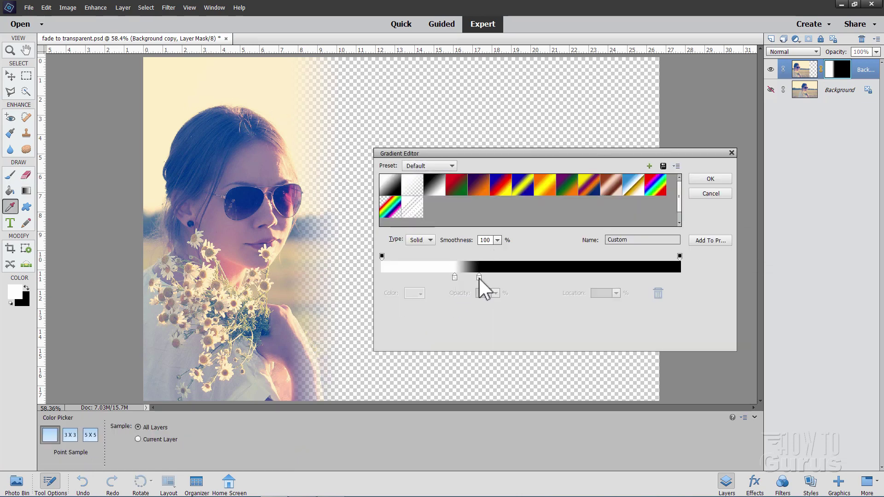
drag(479, 278, 510, 277)
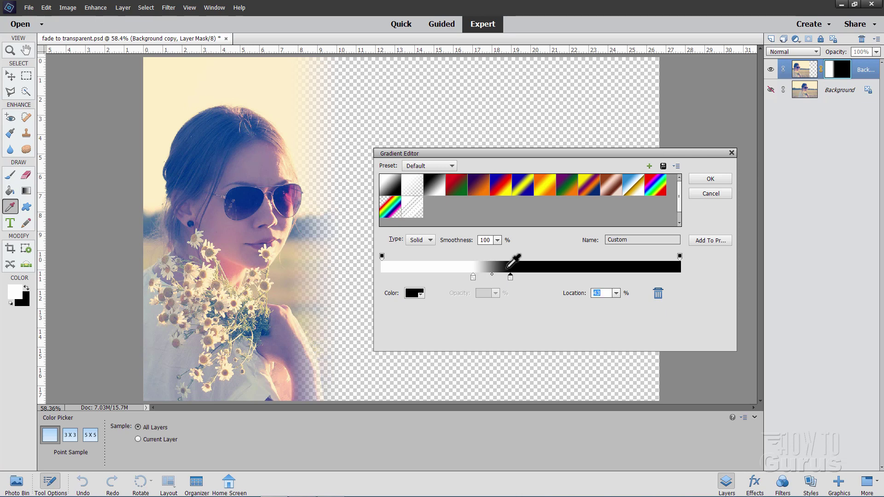
- Accept the edited gradient and redraw a horizontal mask fade from the photo's left edge rightward
click(709, 178)
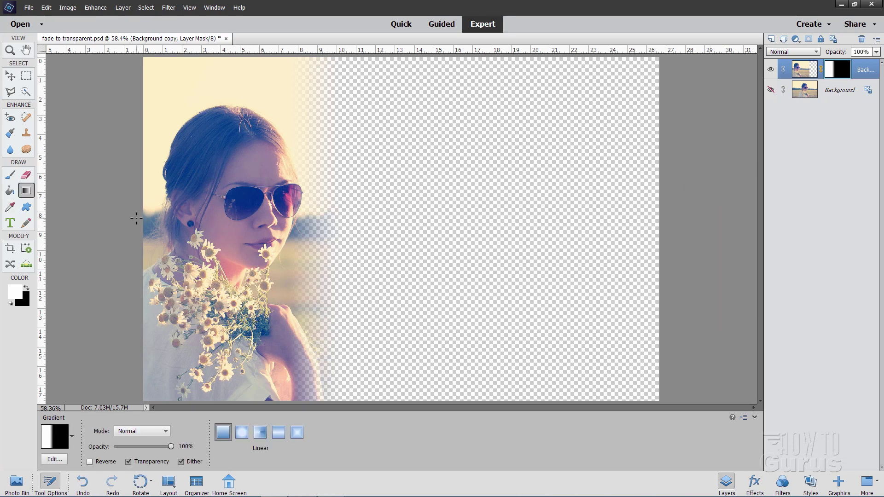
key(shift)
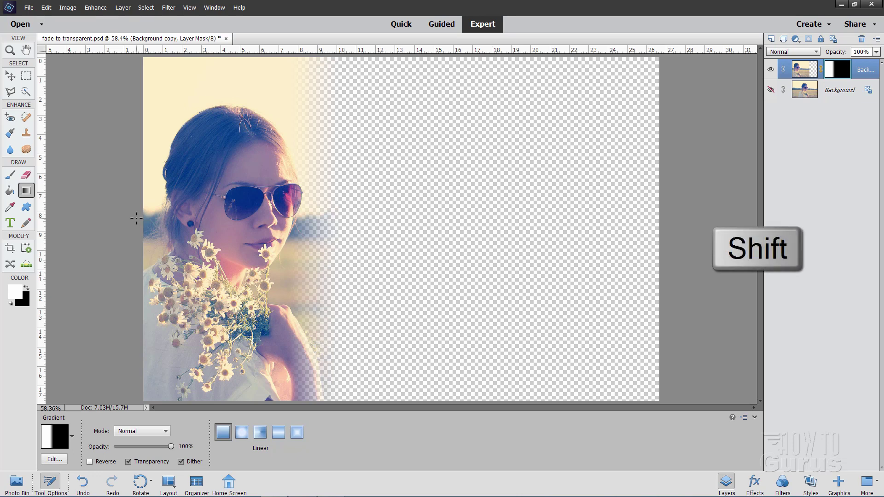
mouse_move(136, 219)
mouse_down()
mouse_move(347, 205)
mouse_move(658, 205)
mouse_up()
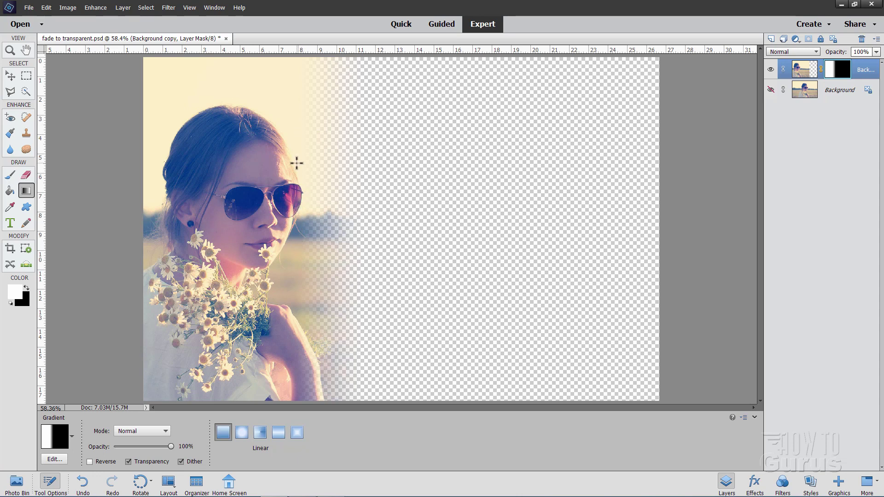
click(10, 77)
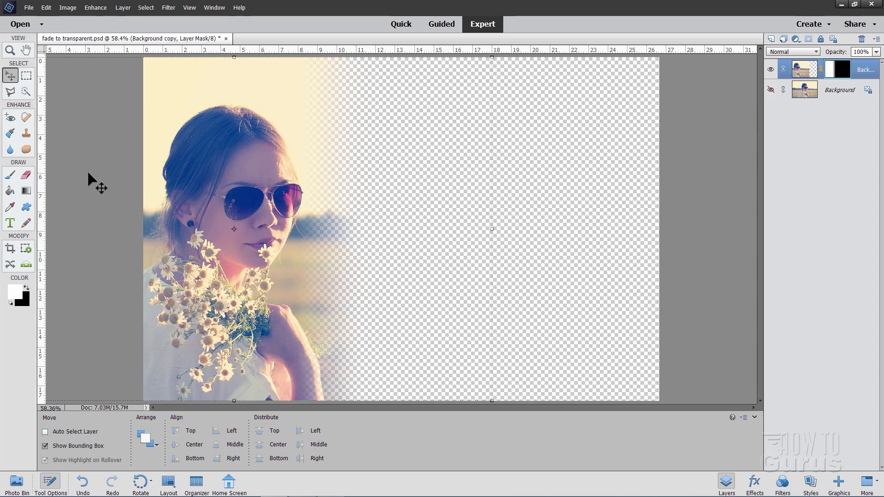
click(26, 190)
click(57, 445)
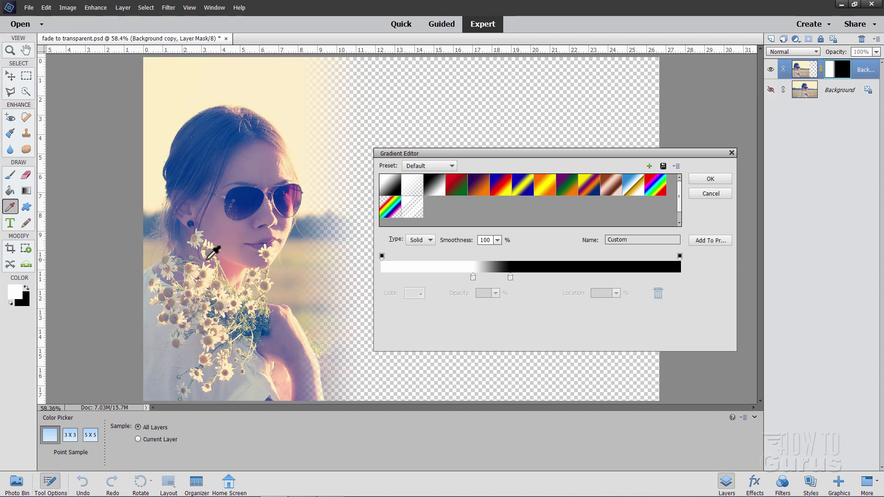
click(701, 179)
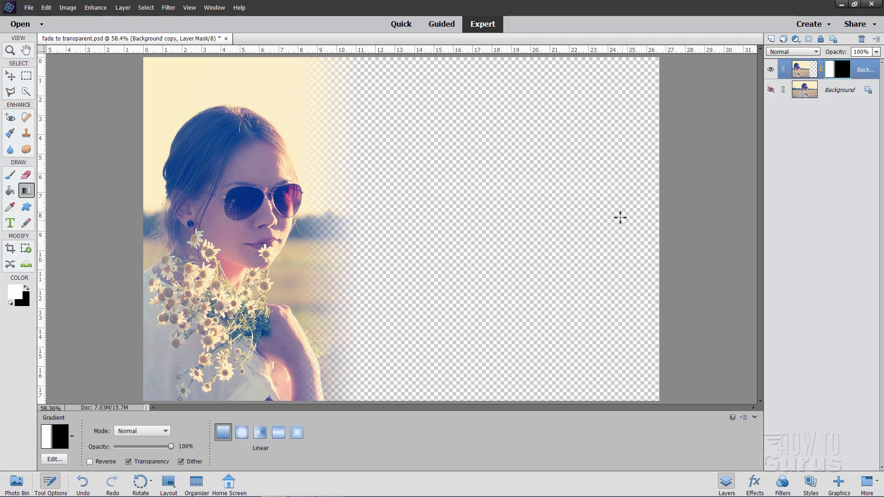
- Add a new Layer 1 above Background and sample the cream colour fef0cb from the photo as foreground
click(9, 77)
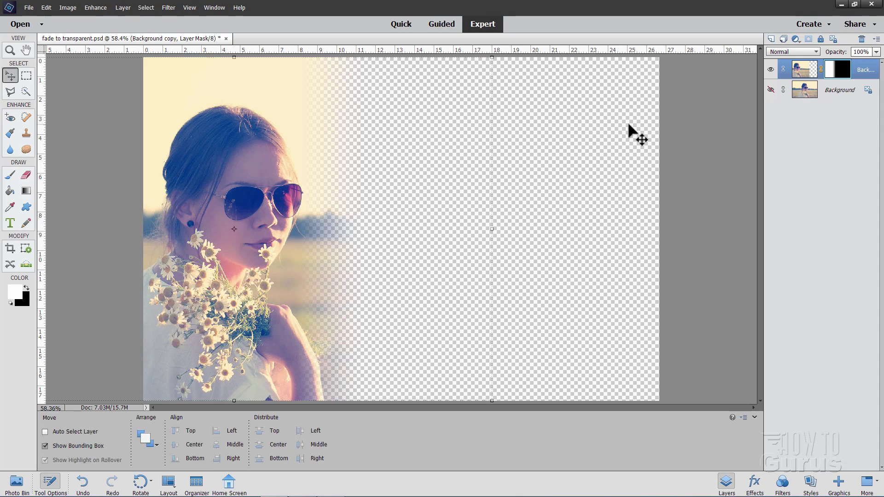
click(850, 94)
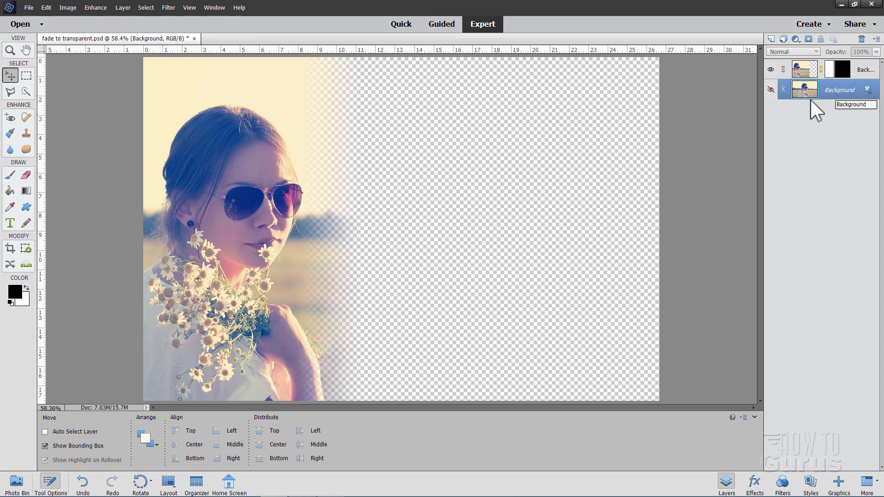
click(772, 38)
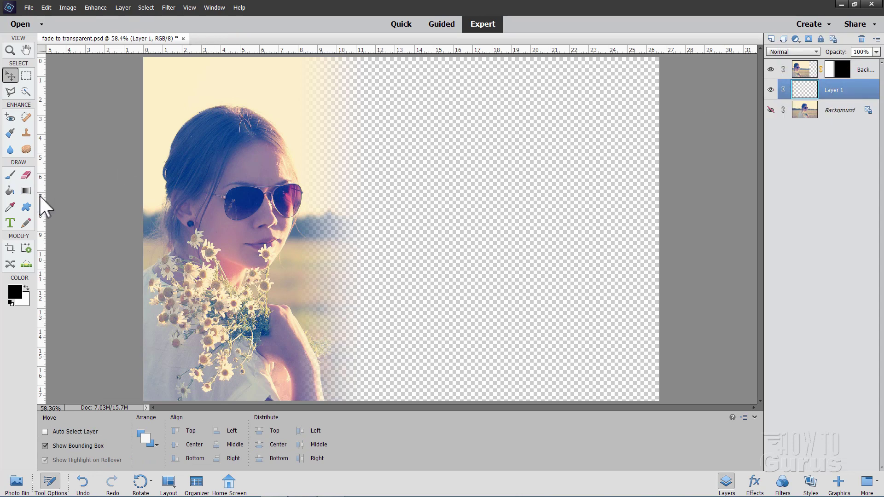
click(15, 293)
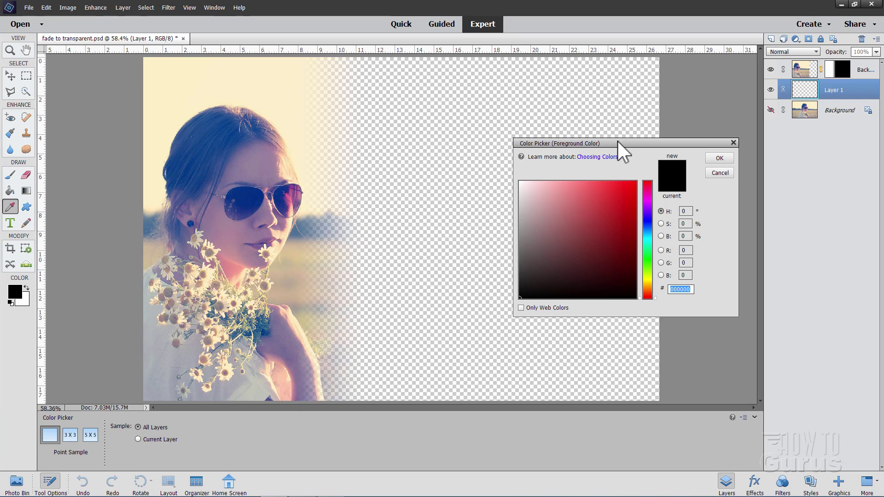
drag(617, 141, 614, 156)
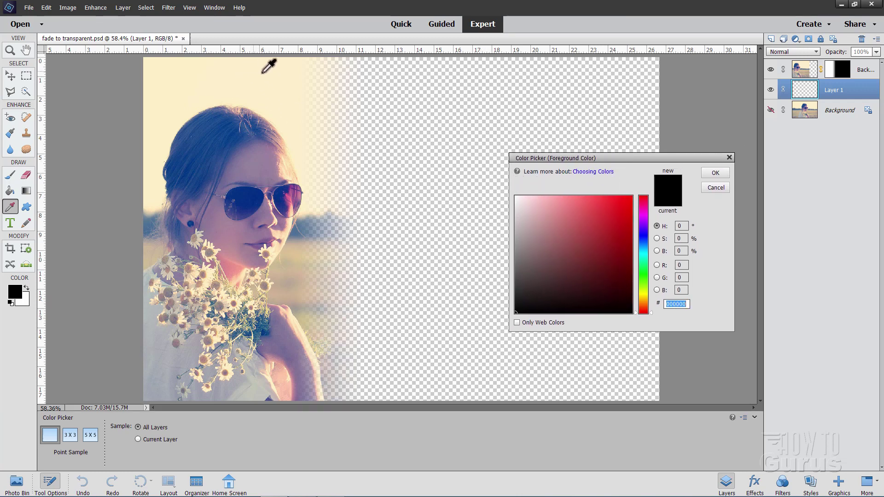
click(240, 73)
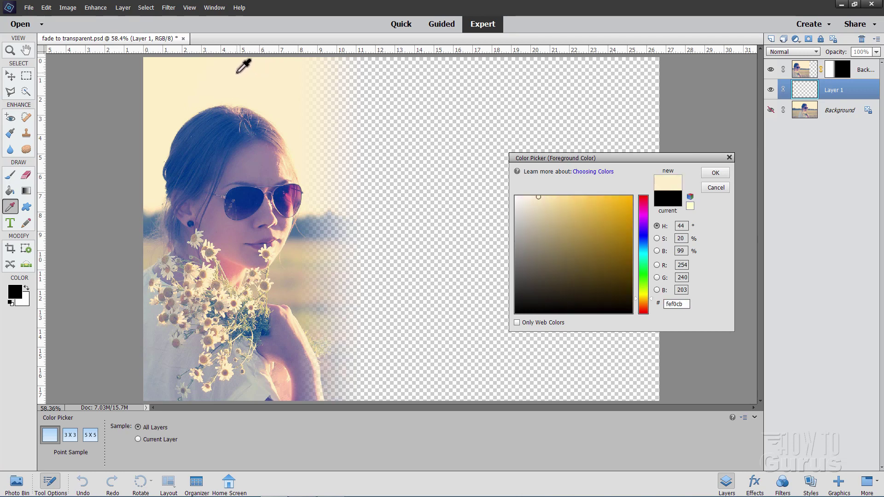
click(706, 172)
- Fill Layer 1 with the cream colour using the Paint Bucket
key(v)
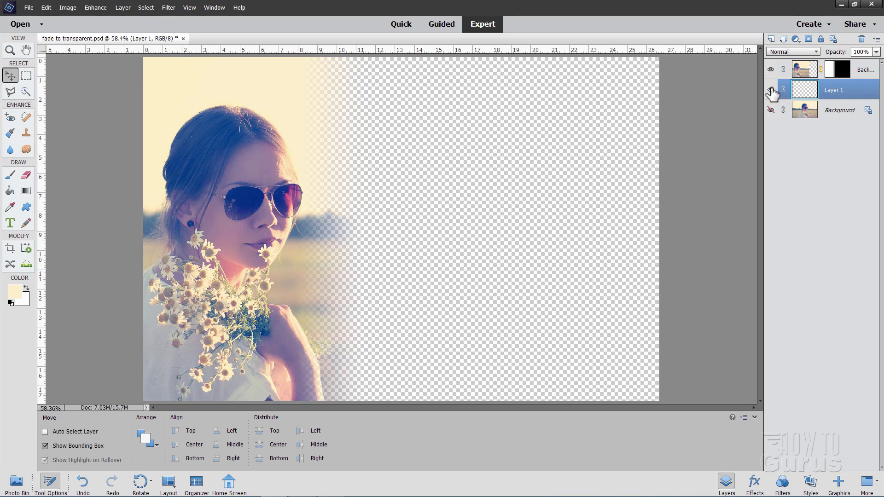
click(10, 191)
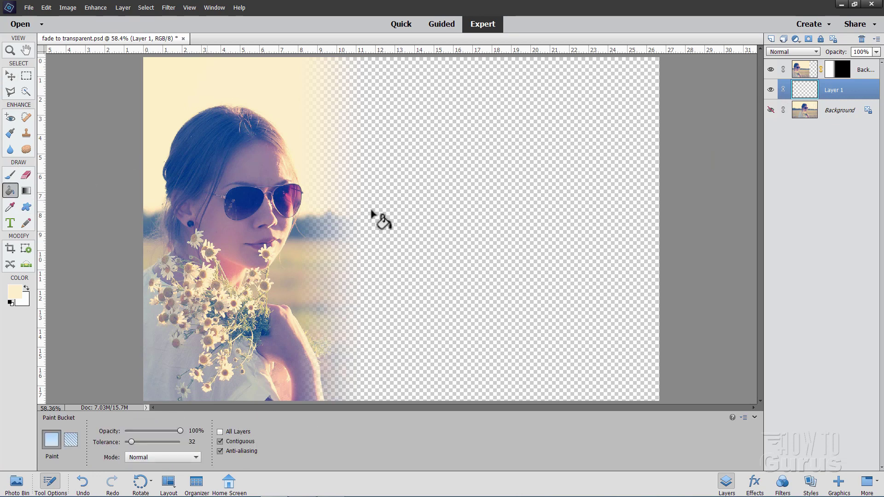
click(477, 216)
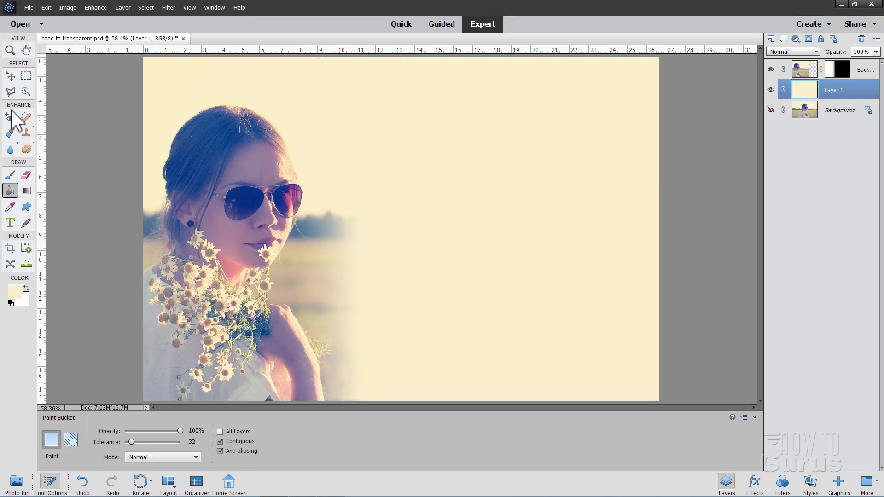
click(10, 76)
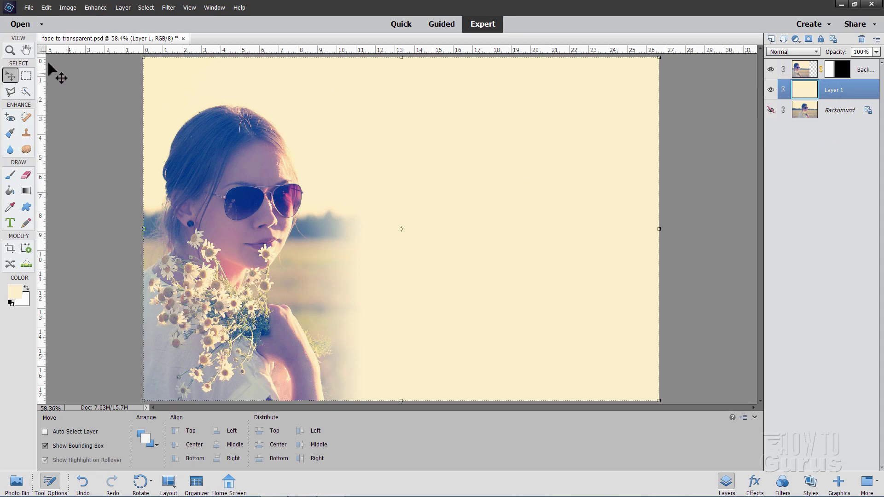
- Reopen the-shard-661294_1920.jpg and copy the skyline into the fade document as Layer 2
click(28, 8)
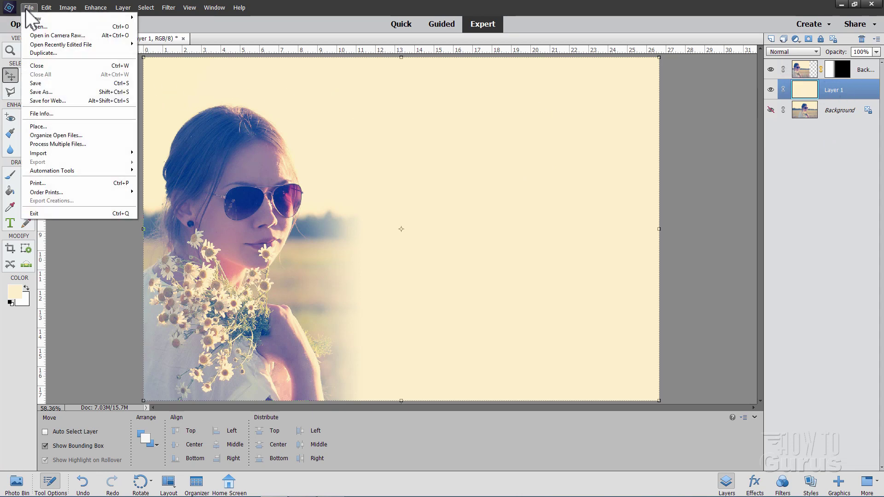
mouse_move(51, 44)
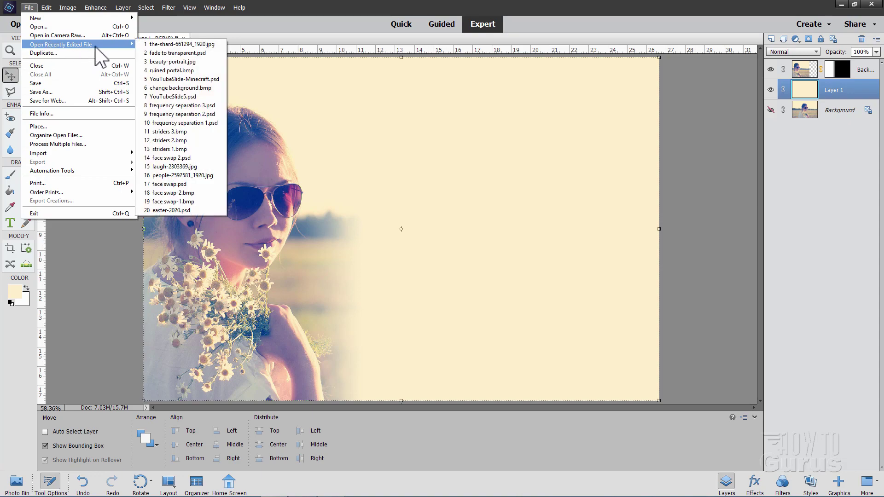
click(162, 44)
drag(297, 46, 708, 171)
drag(809, 74, 519, 131)
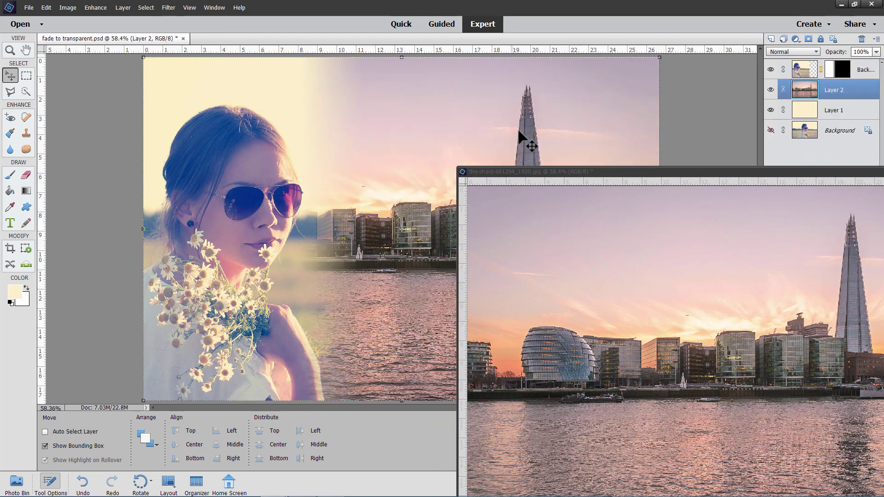
- Close the skyline photo and hide Layer 2 and Layer 1
click(617, 176)
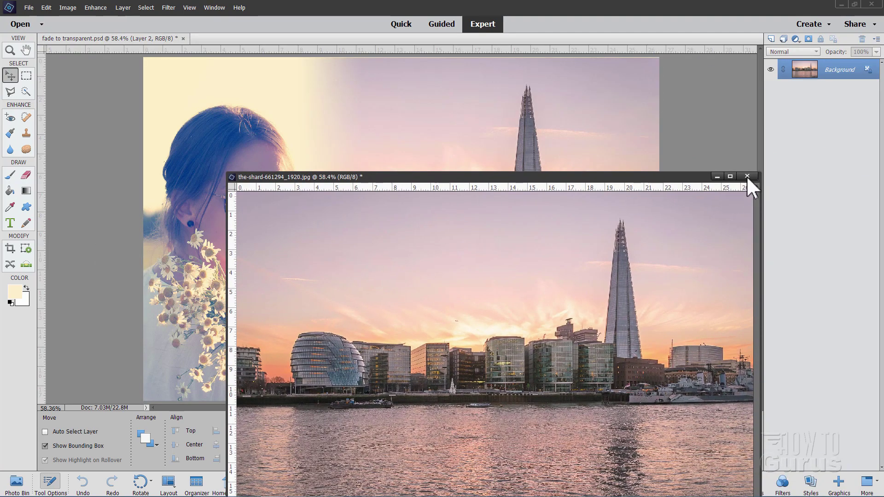
click(747, 176)
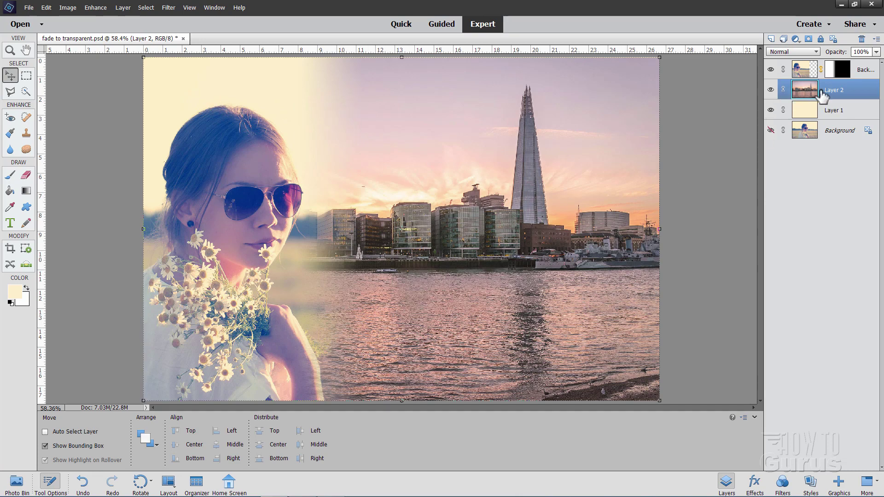
click(771, 89)
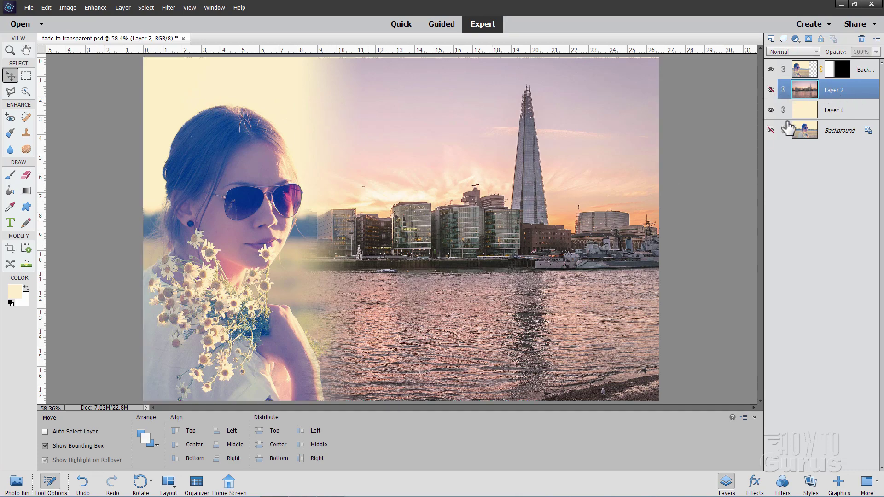
click(771, 110)
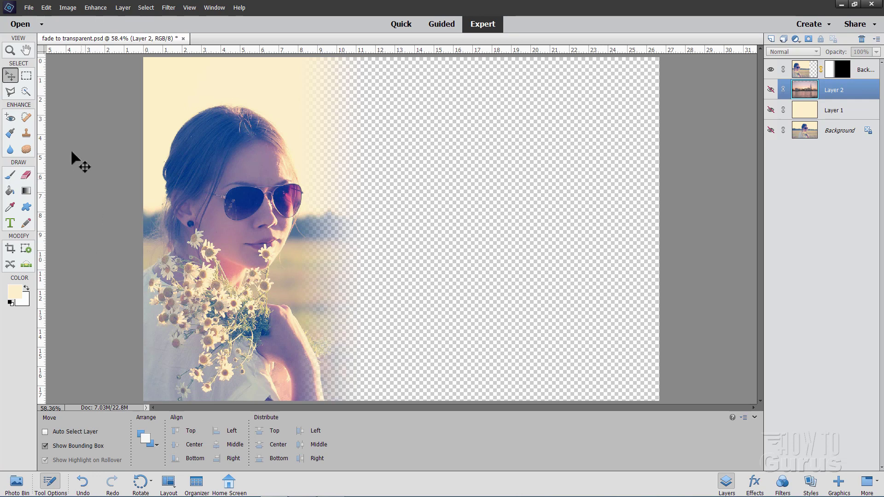
- With the Gradient tool, reset and swap colours to white/black, then open the Gradient Editor
click(27, 190)
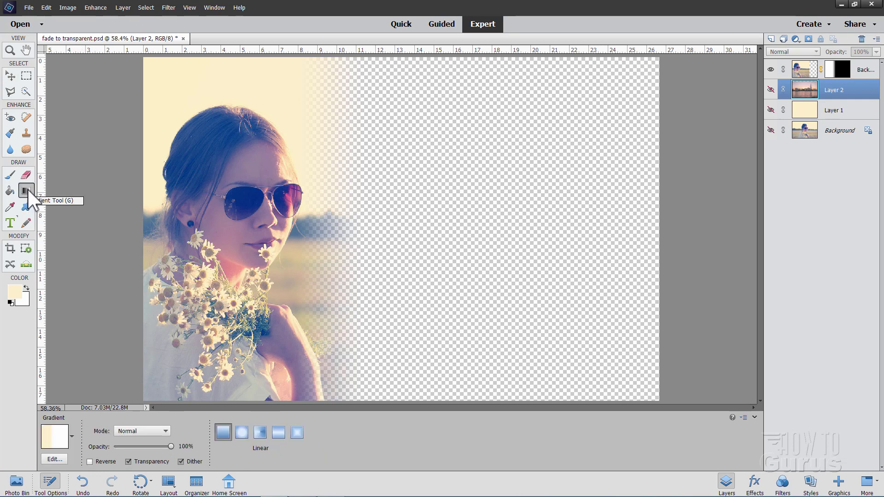
click(11, 303)
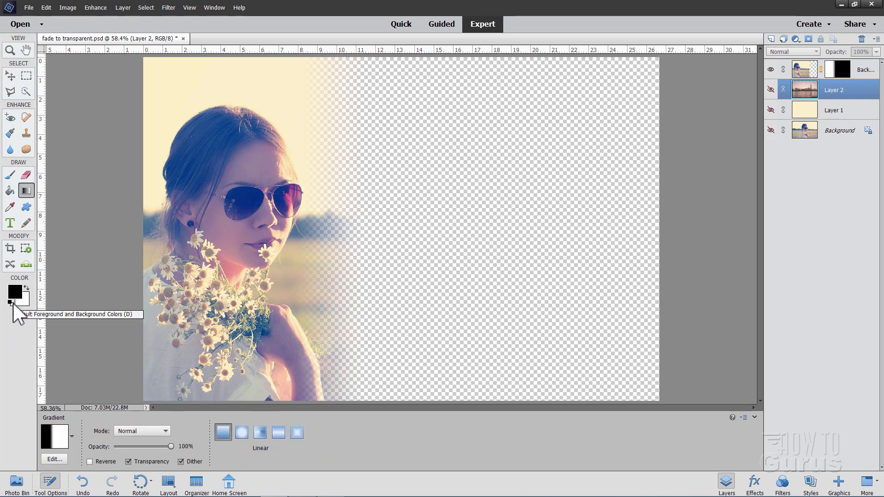
click(26, 287)
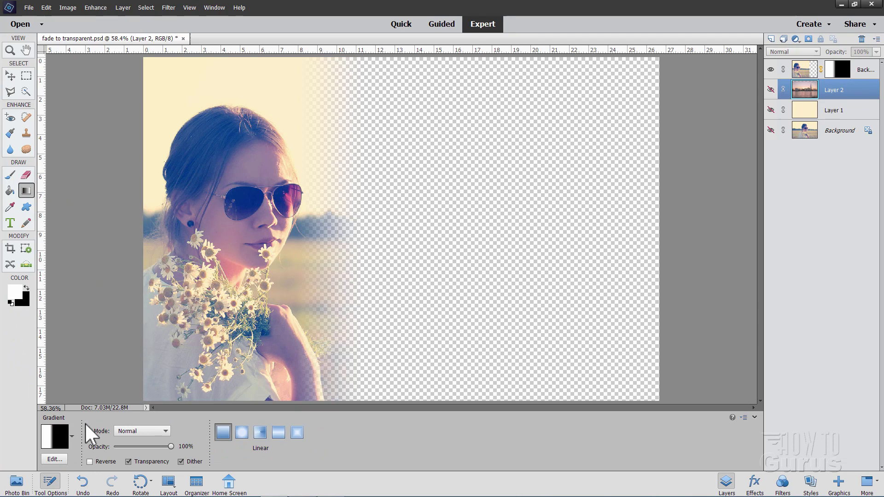
click(56, 437)
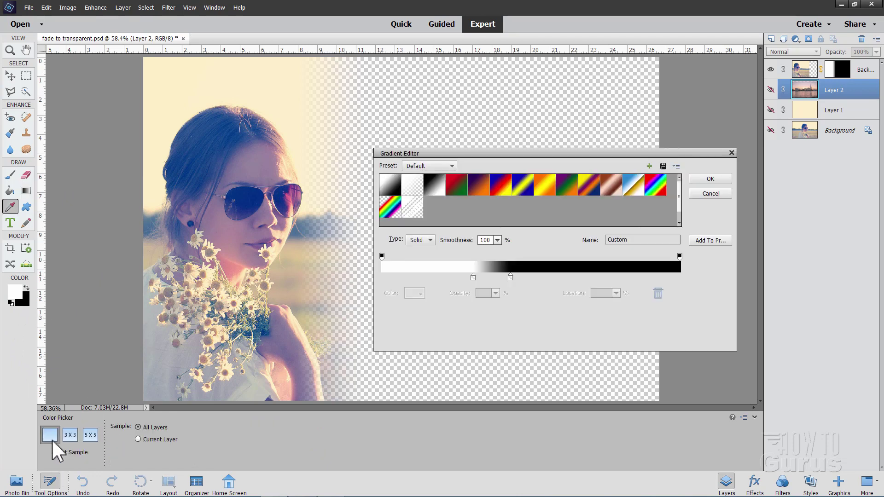
drag(479, 156, 473, 164)
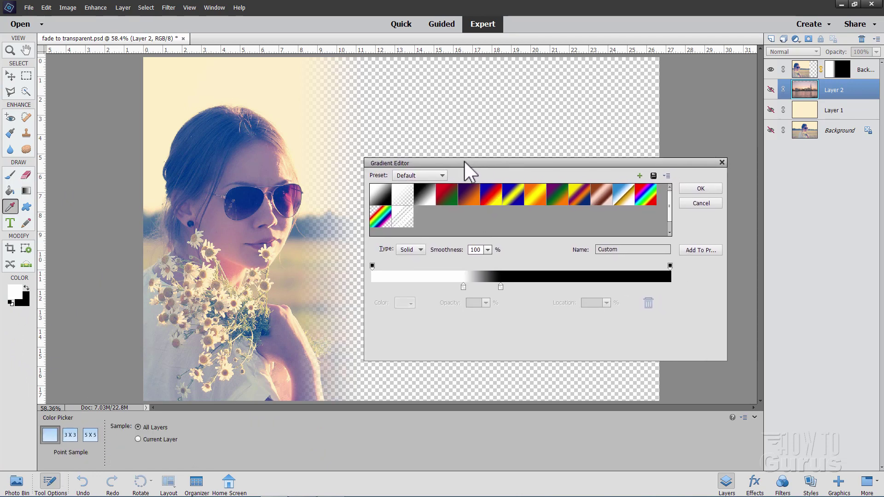